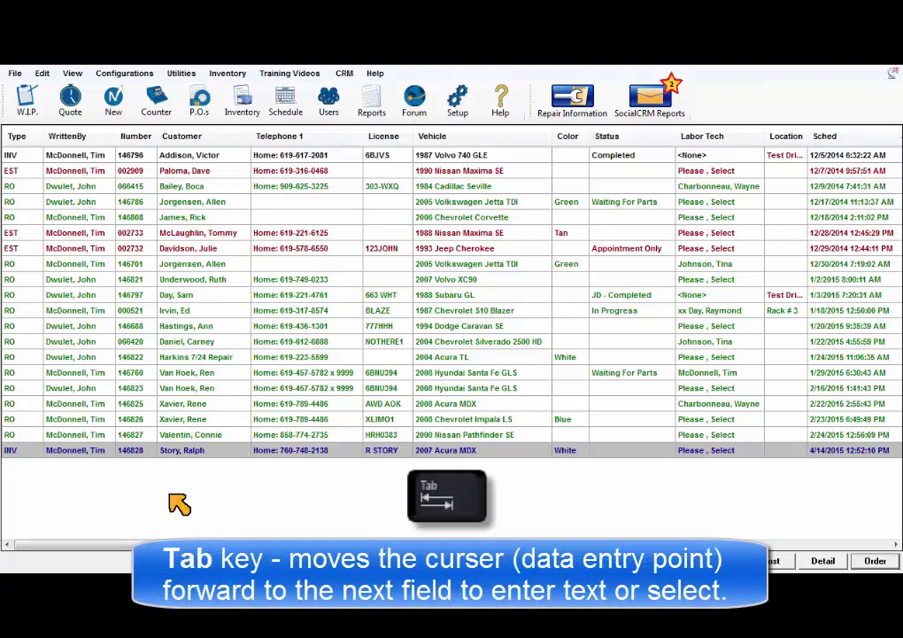
Open invoice 146828's customer details and Tab forward through the fields to home phone.
{"action": "double_click", "coordinate": [248, 453]}
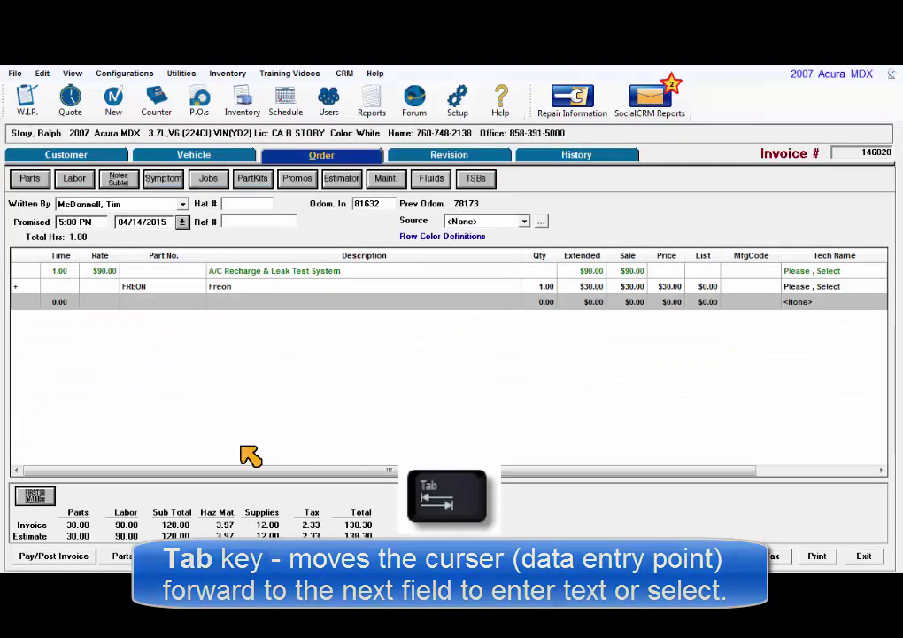
{"action": "left_click", "coordinate": [67, 155]}
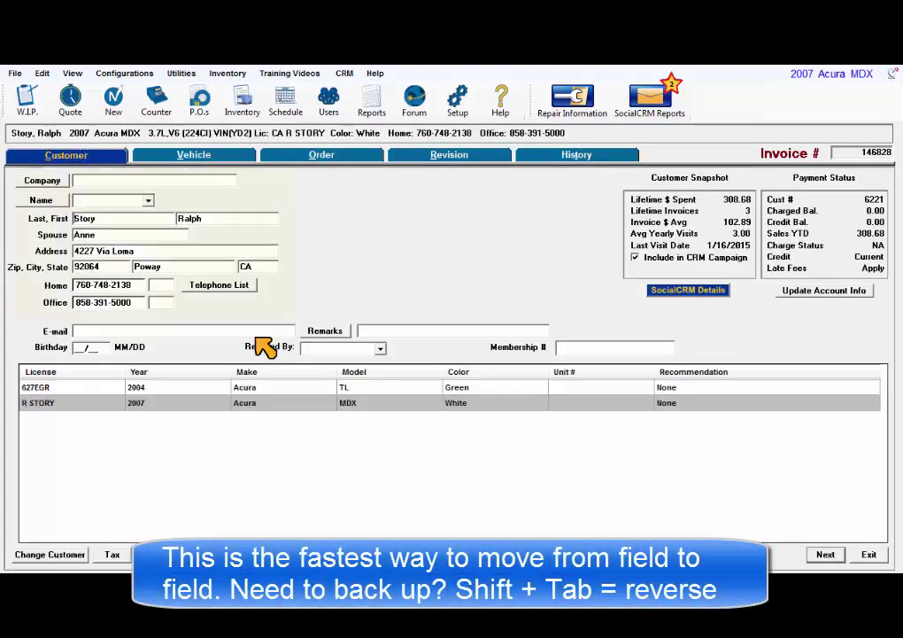
{"action": "key", "text": "Tab"}
{"action": "key", "text": "Tab"}
{"action": "key", "text": "Tab"}
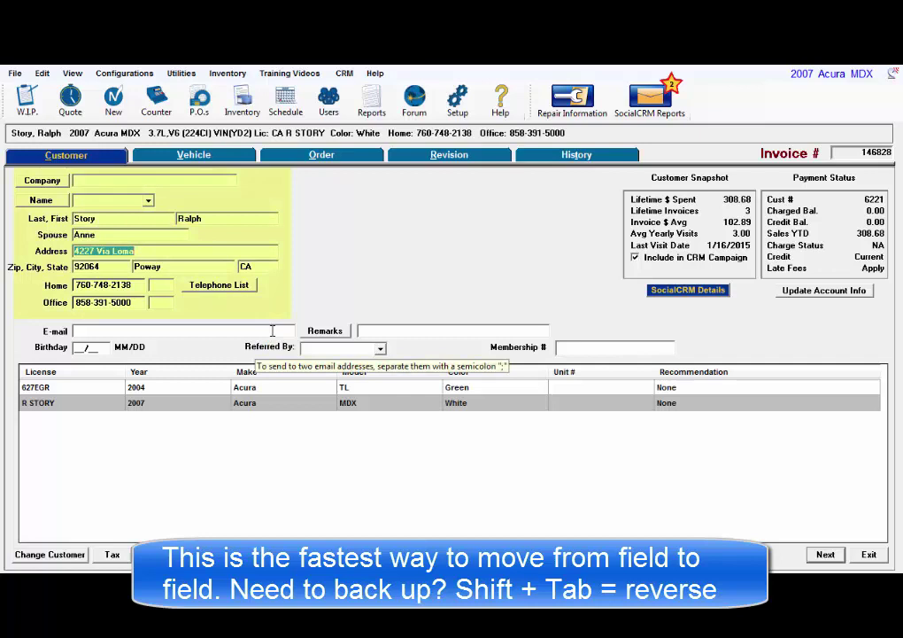
{"action": "key", "text": "Tab"}
{"action": "key", "text": "Tab"}
{"action": "key", "text": "Tab"}
{"action": "key", "text": "Tab"}
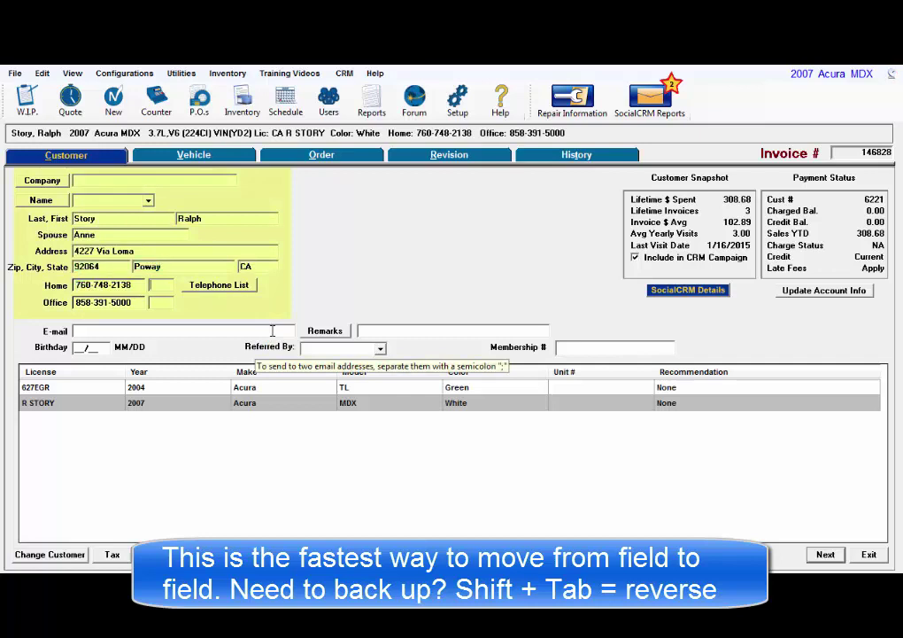
{"action": "key", "text": "Tab"}
{"action": "key", "text": "Tab"}
{"action": "key", "text": "Tab"}
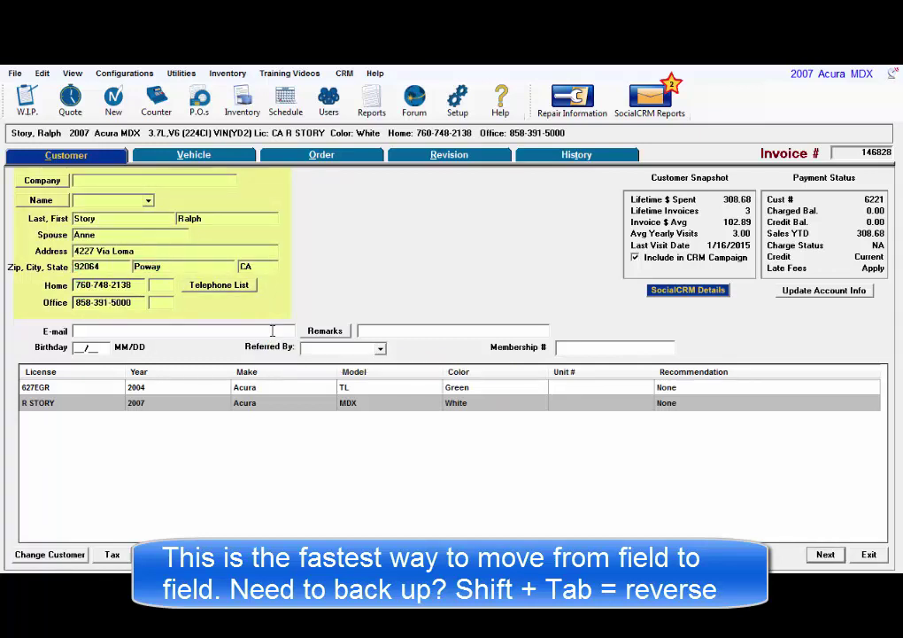
Shift+Tab back through the customer fields from office phone to the city.
{"action": "key", "text": "shift+Tab"}
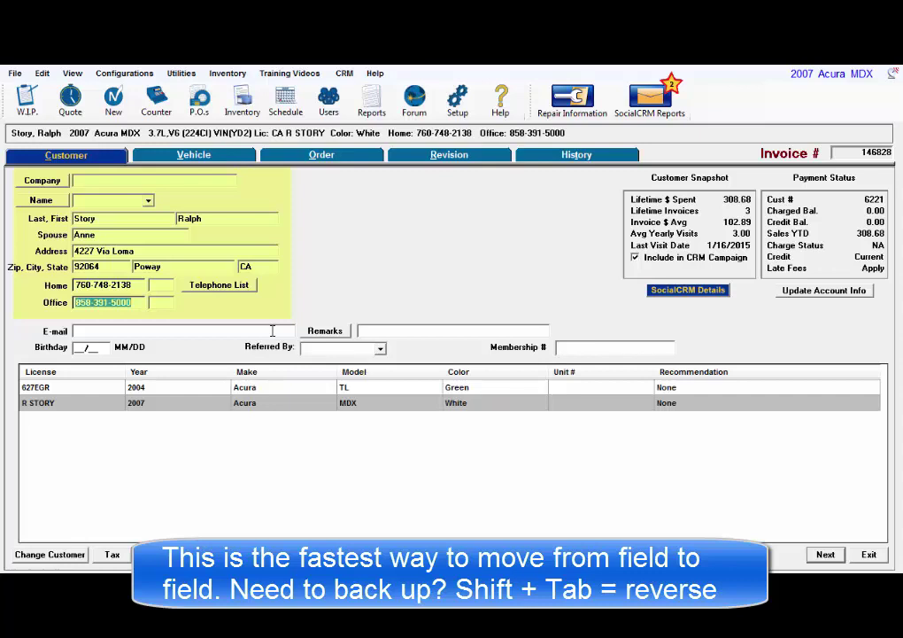
{"action": "key", "text": "shift+Tab"}
{"action": "key", "text": "shift+Tab"}
{"action": "key", "text": "shift+Tab"}
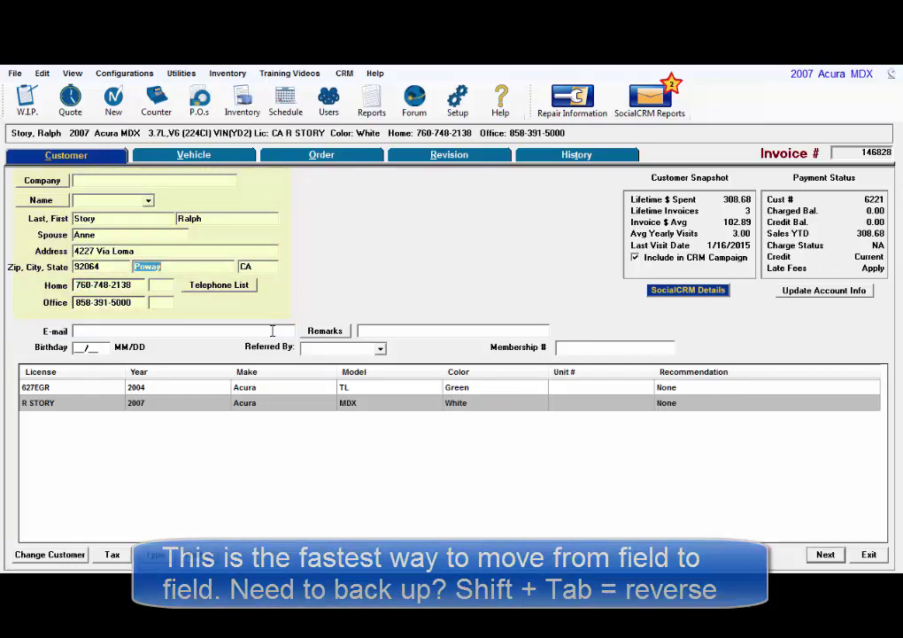
{"action": "key", "text": "shift+Tab"}
{"action": "key", "text": "shift+Tab"}
{"action": "key", "text": "shift+Tab"}
{"action": "key", "text": "shift+Tab"}
{"action": "key", "text": "shift+Tab"}
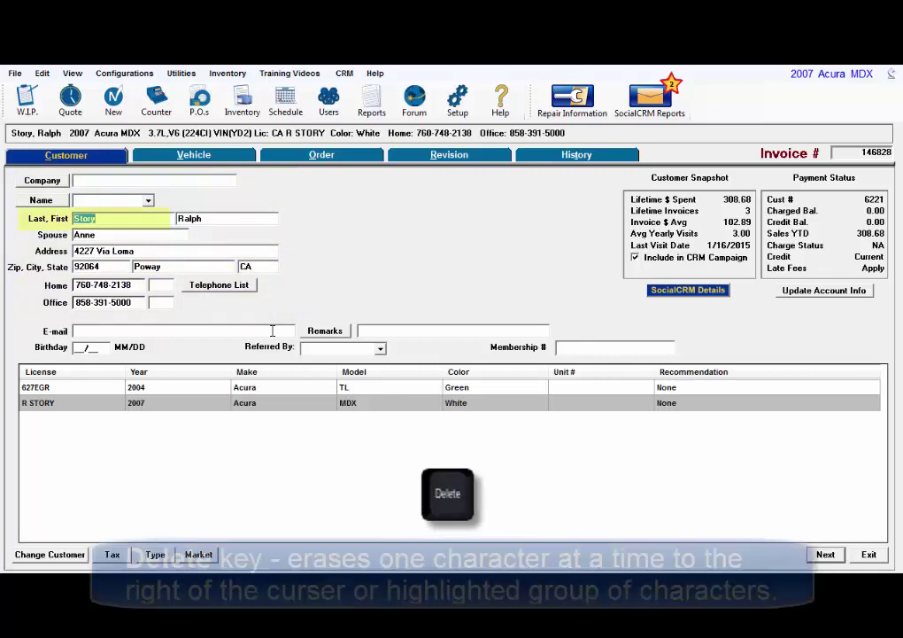
{"action": "key", "text": "Delete"}
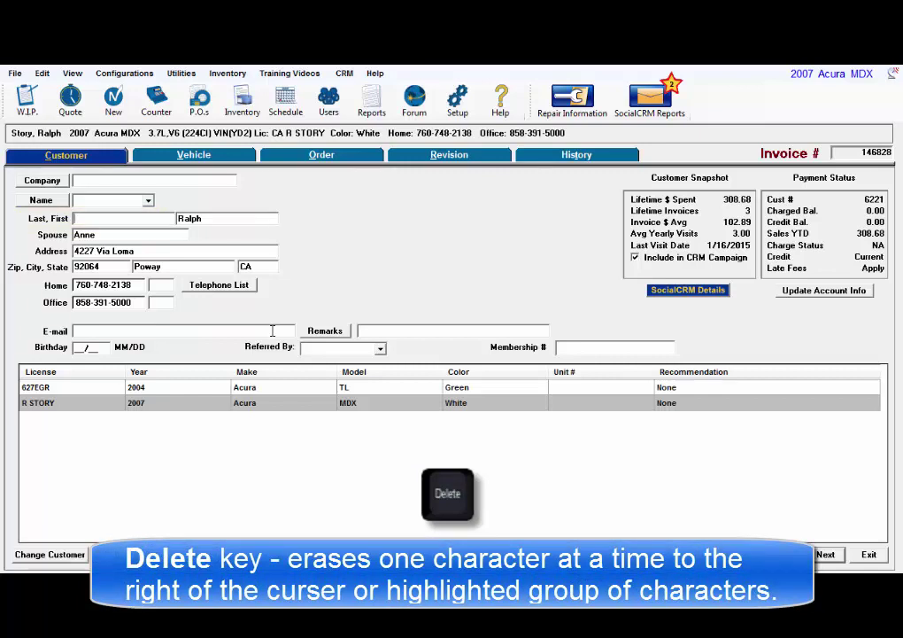
{"action": "type", "text": "Story"}
{"action": "key", "text": "BackSpace"}
{"action": "key", "text": "BackSpace"}
{"action": "key", "text": "BackSpace"}
{"action": "key", "text": "BackSpace"}
{"action": "key", "text": "BackSpace"}
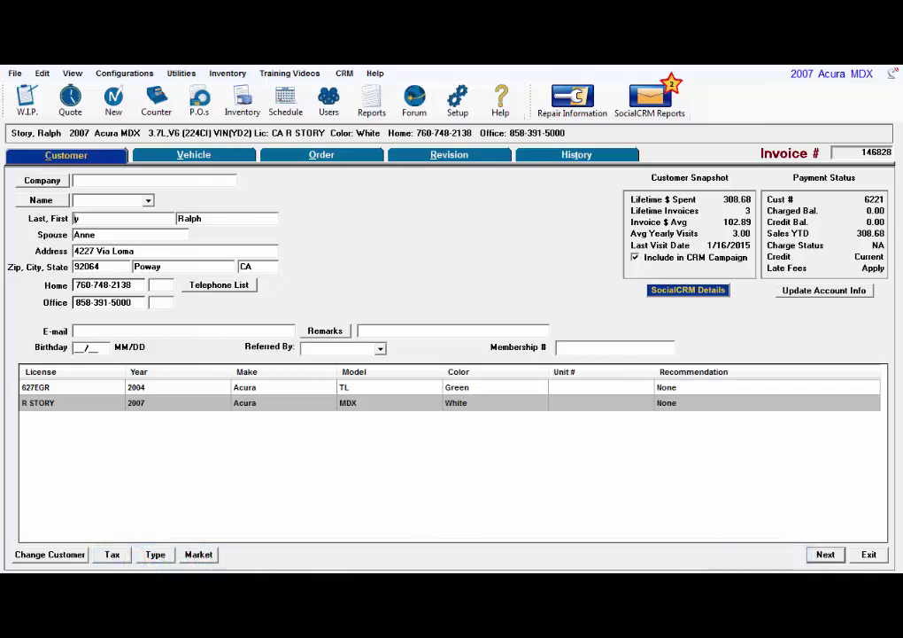
{"action": "type", "text": "Stor"}
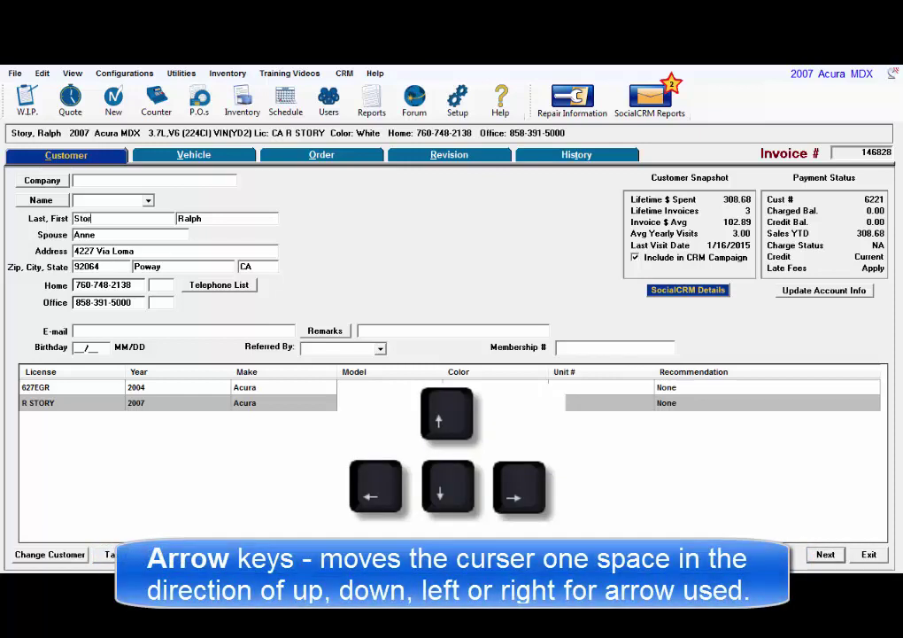
{"action": "type", "text": "y"}
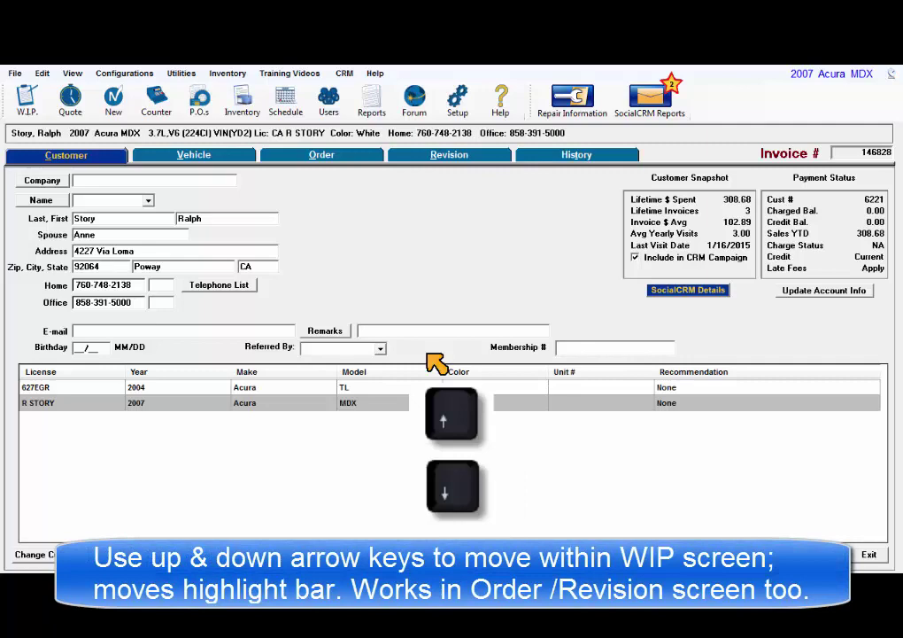
View the invoice's vehicle details, return to the W.I.P. list, and arrow through orders to 146825.
{"action": "left_click", "coordinate": [196, 159]}
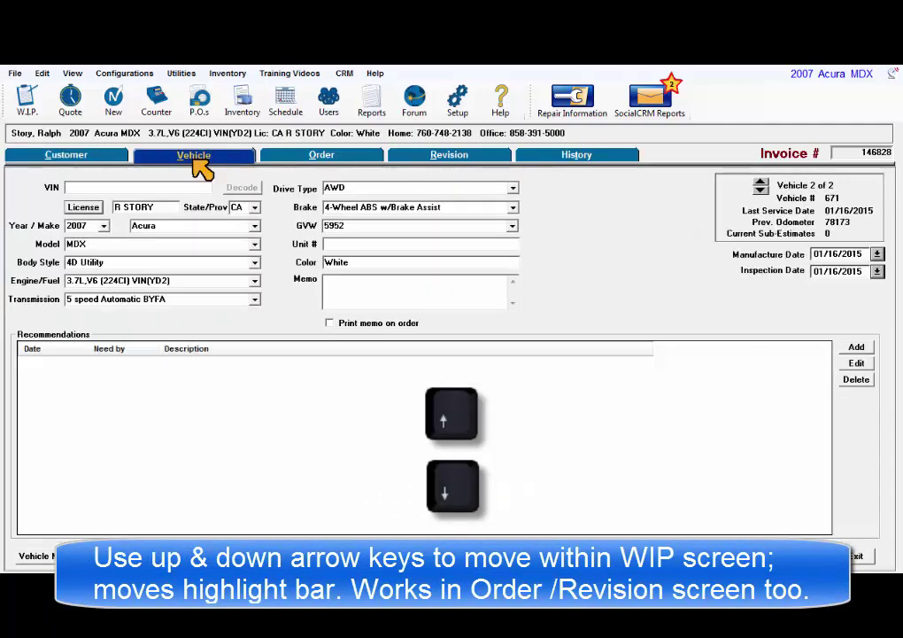
{"action": "left_click", "coordinate": [28, 101]}
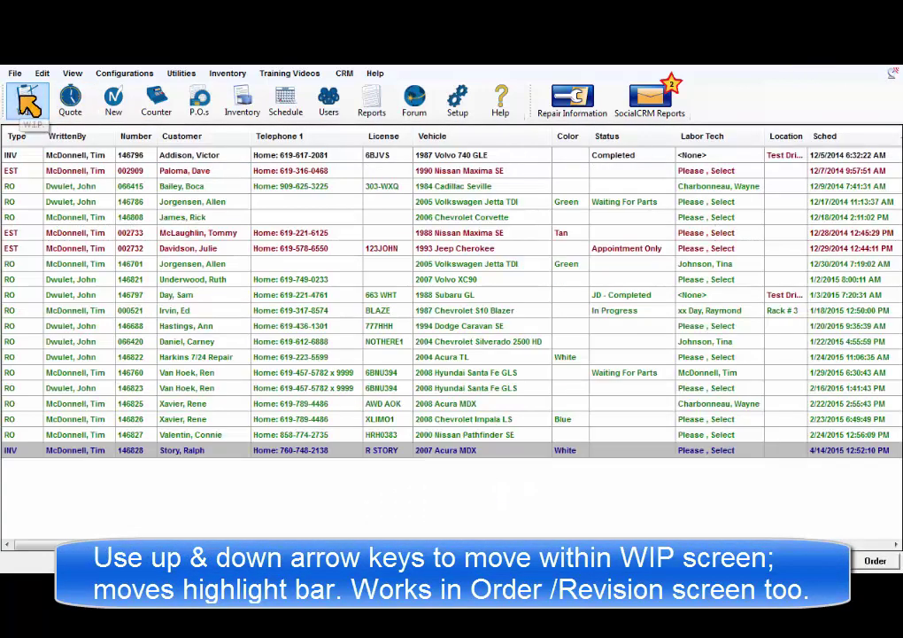
{"action": "key", "text": "Up"}
{"action": "key", "text": "Up"}
{"action": "key", "text": "Up"}
{"action": "key", "text": "Up"}
{"action": "key", "text": "Down"}
{"action": "key", "text": "Down"}
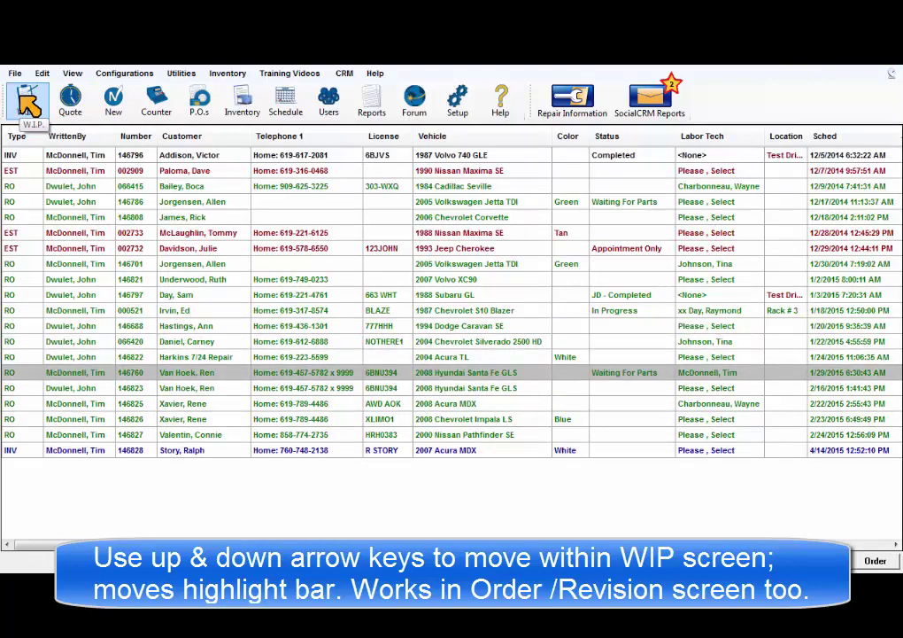
{"action": "key", "text": "Down"}
{"action": "key", "text": "Down"}
{"action": "key", "text": "Down"}
{"action": "key", "text": "Down"}
{"action": "key", "text": "Down"}
{"action": "key", "text": "Up"}
{"action": "key", "text": "Up"}
{"action": "key", "text": "Up"}
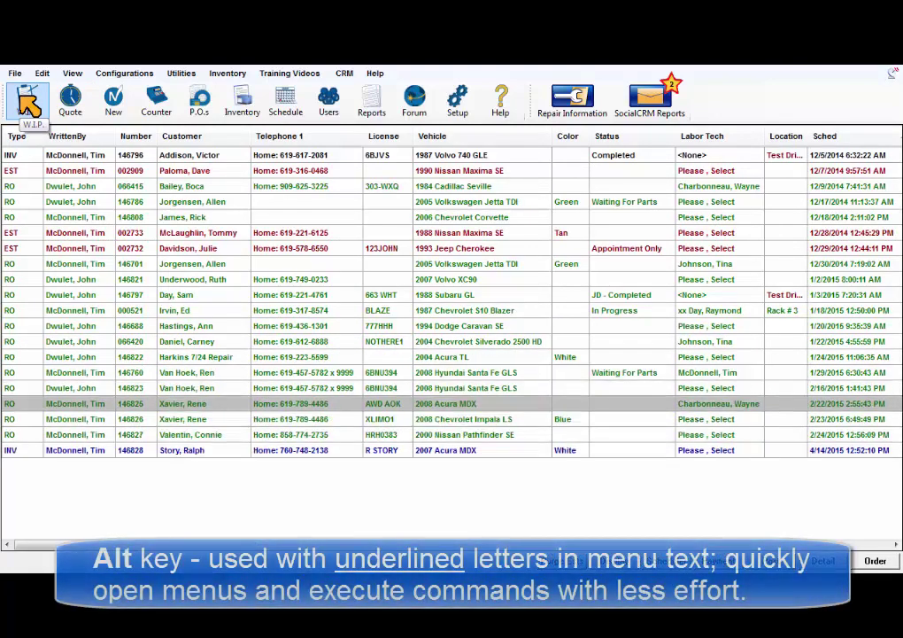
{"action": "key", "text": "Up"}
{"action": "key", "text": "Down"}
{"action": "key", "text": "alt"}
{"action": "key", "text": "Down"}
{"action": "key", "text": "Down"}
{"action": "key", "text": "Down"}
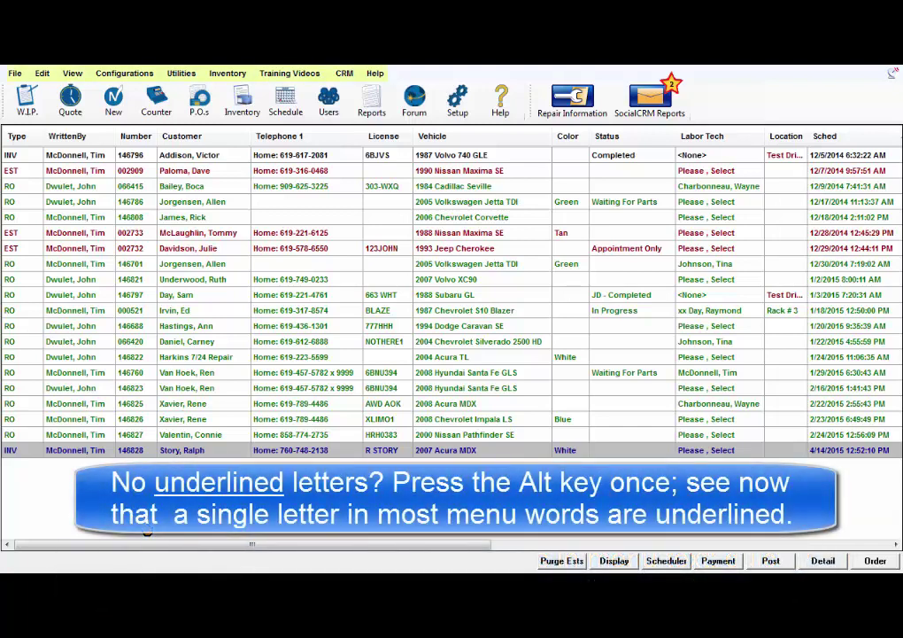
Open the File menu with Alt+F to show the last 10 recent orders.
{"action": "key", "text": "alt"}
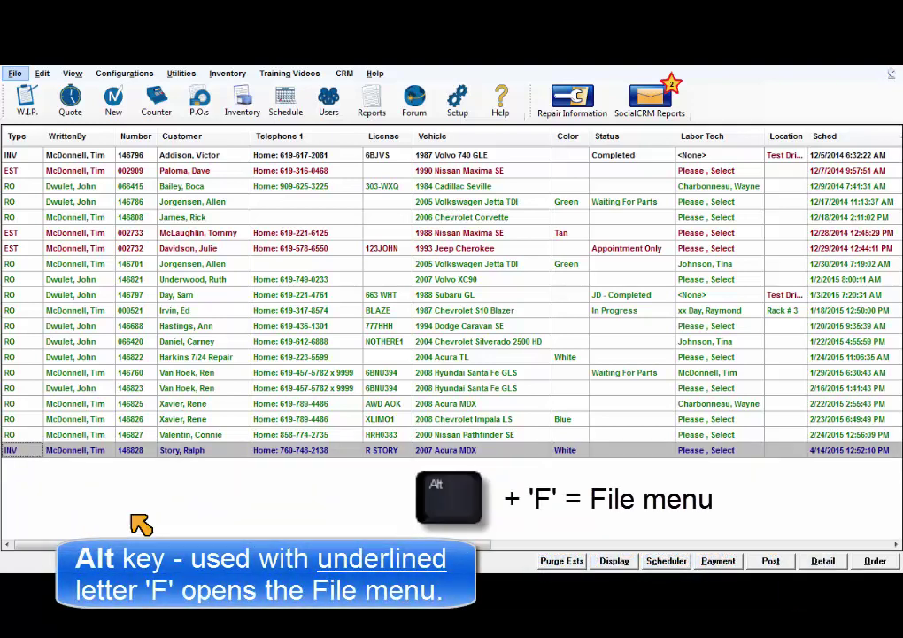
{"action": "key", "text": "f"}
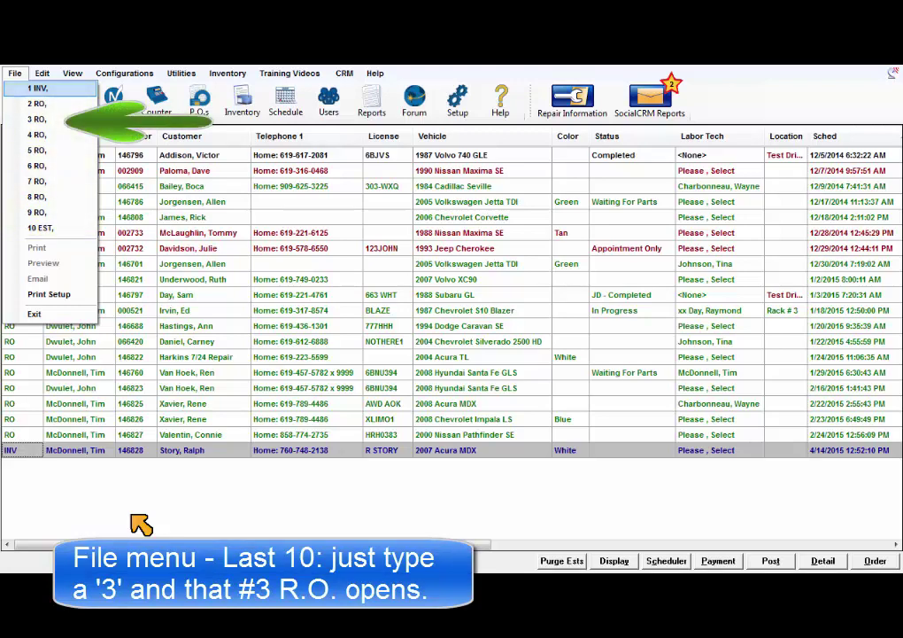
Open the third recent order, 066420 for the 2004 Chevrolet Silverado 2500 HD.
{"action": "key", "text": "3"}
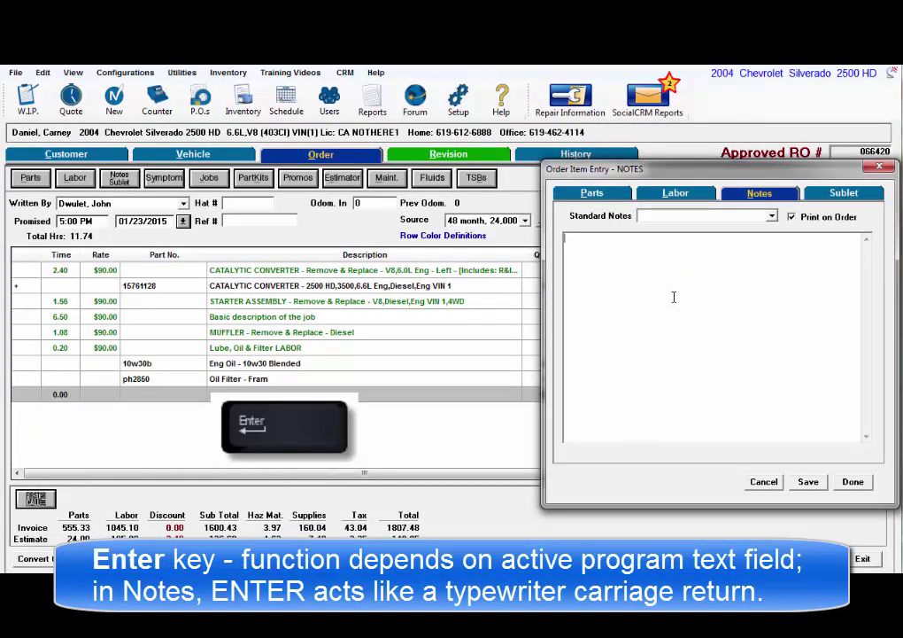
Type a three-line note beginning 'This is the first line, press ENTER...' on the Silverado order.
{"action": "type", "text": "This is the first line, press ENTER..."}
{"action": "key", "text": "Return"}
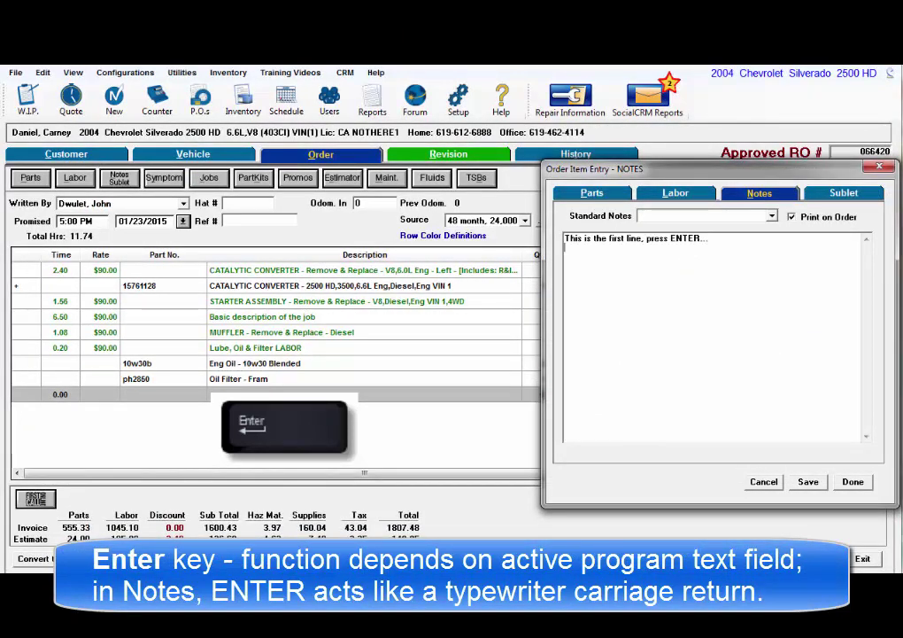
{"action": "type", "text": "now this l"}
{"action": "type", "text": "ine..."}
{"action": "key", "text": "Return"}
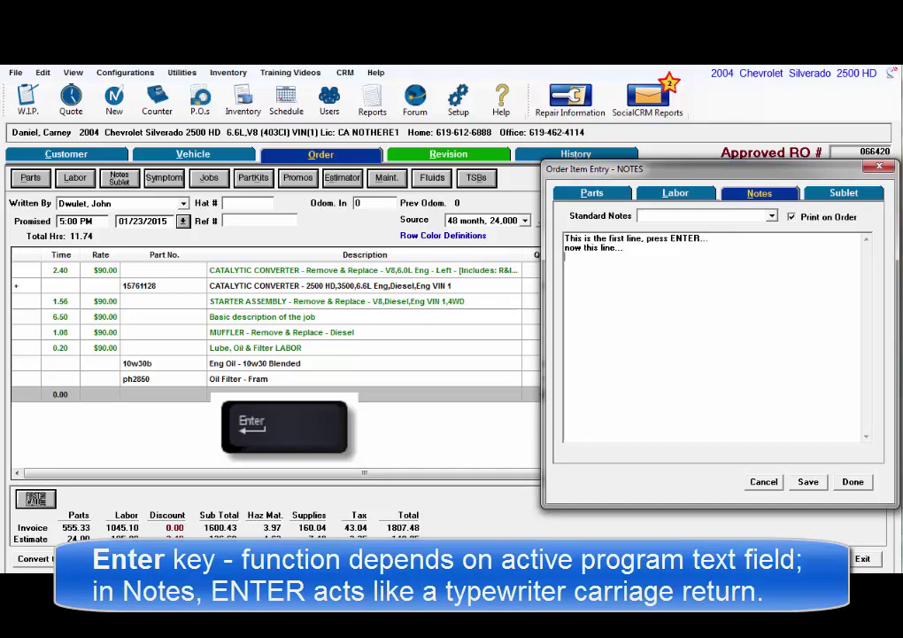
{"action": "type", "text": "now this"}
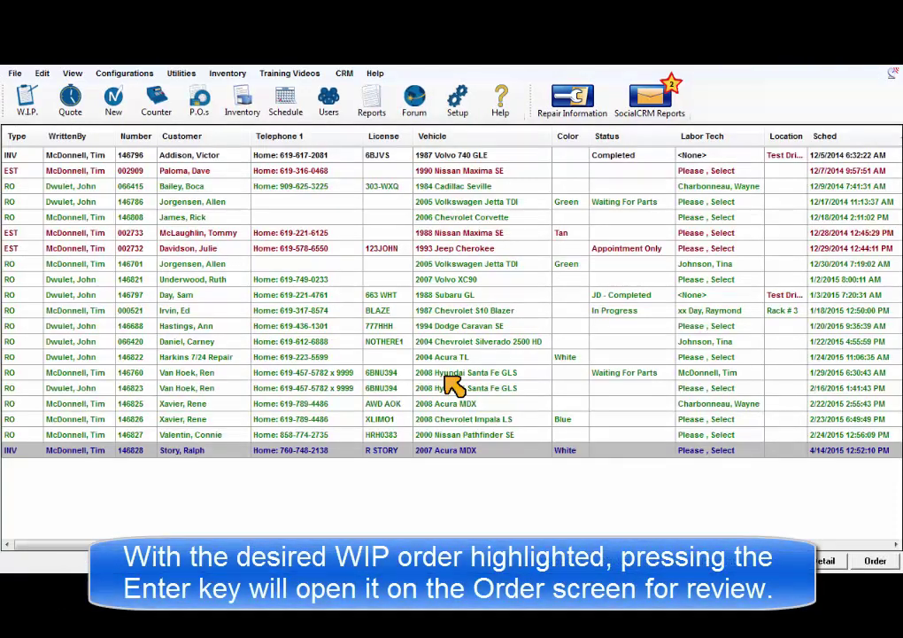
Open invoice 146828, look up the Freon part's inventory and line codes, then back out.
{"action": "key", "text": "Return"}
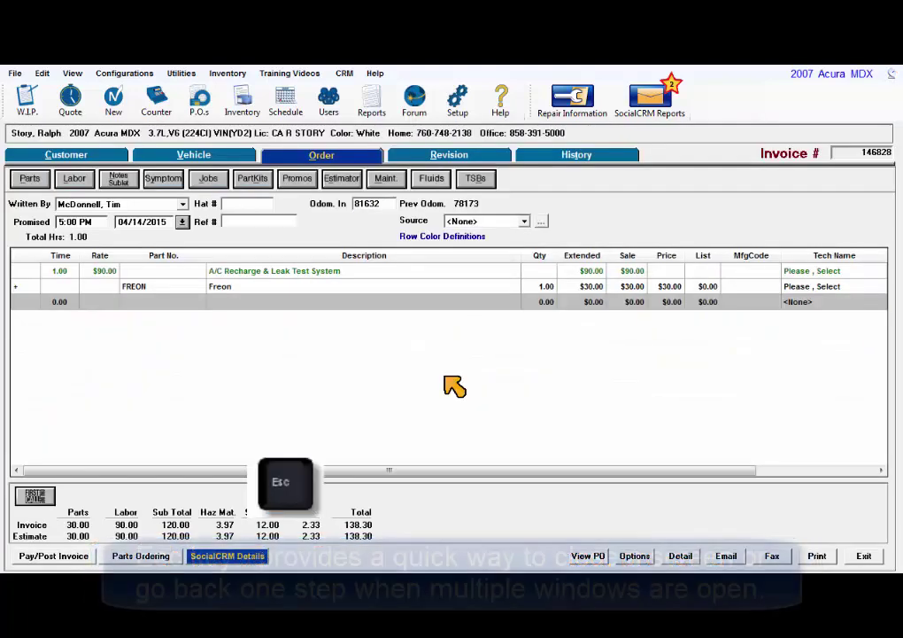
{"action": "key", "text": "Escape"}
{"action": "key", "text": "Return"}
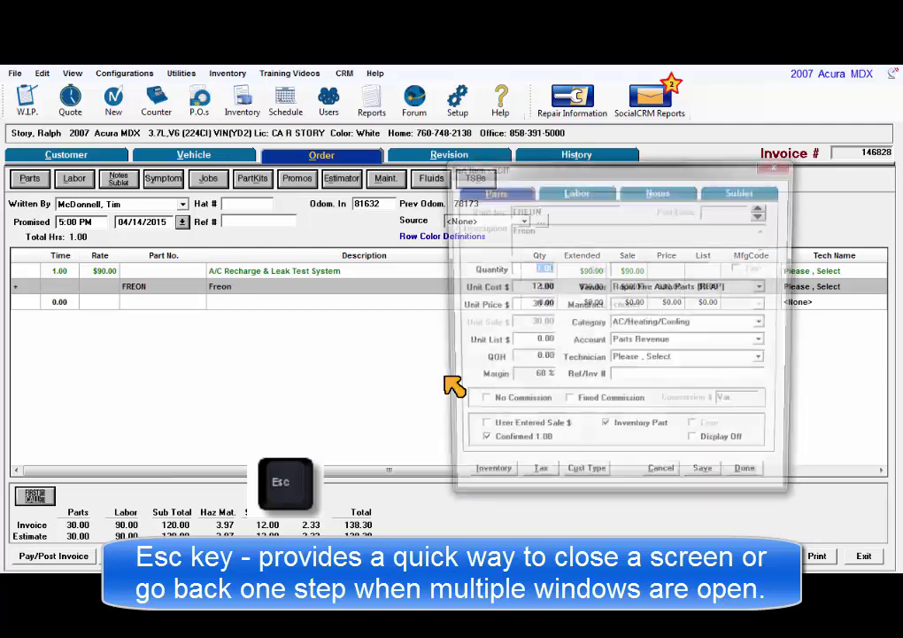
{"action": "left_click", "coordinate": [498, 480]}
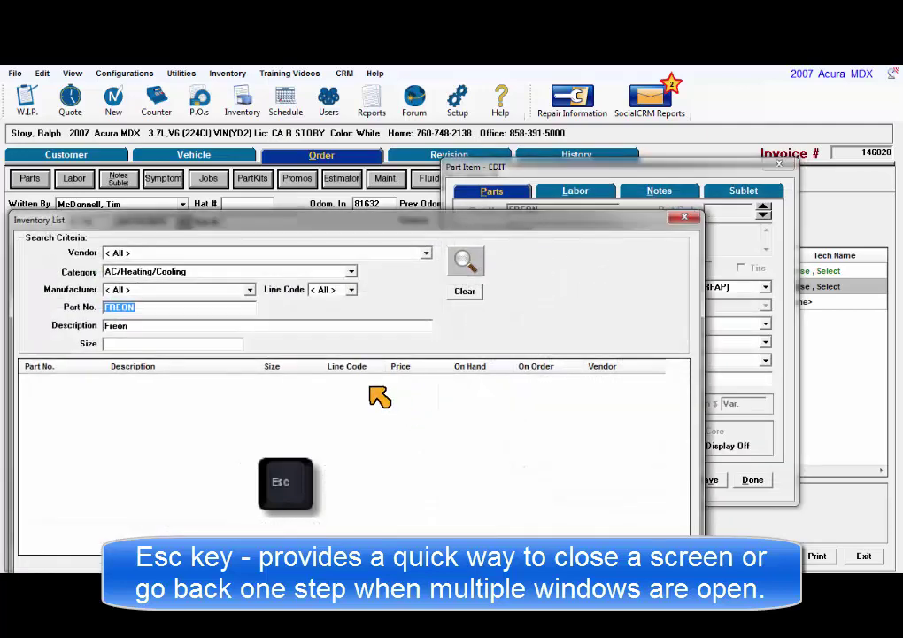
{"action": "left_click", "coordinate": [350, 290]}
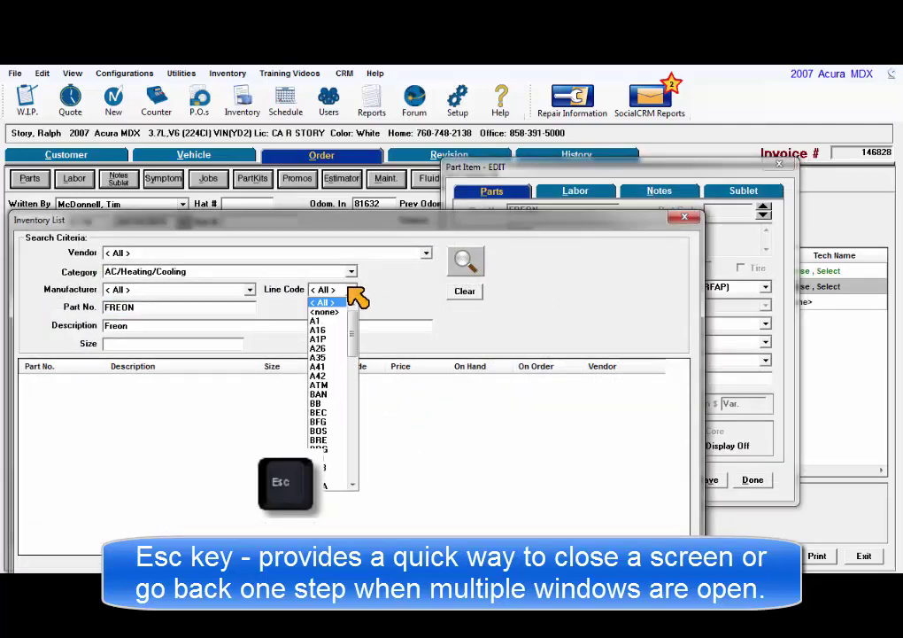
{"action": "key", "text": "Escape"}
{"action": "key", "text": "Escape"}
{"action": "key", "text": "Escape"}
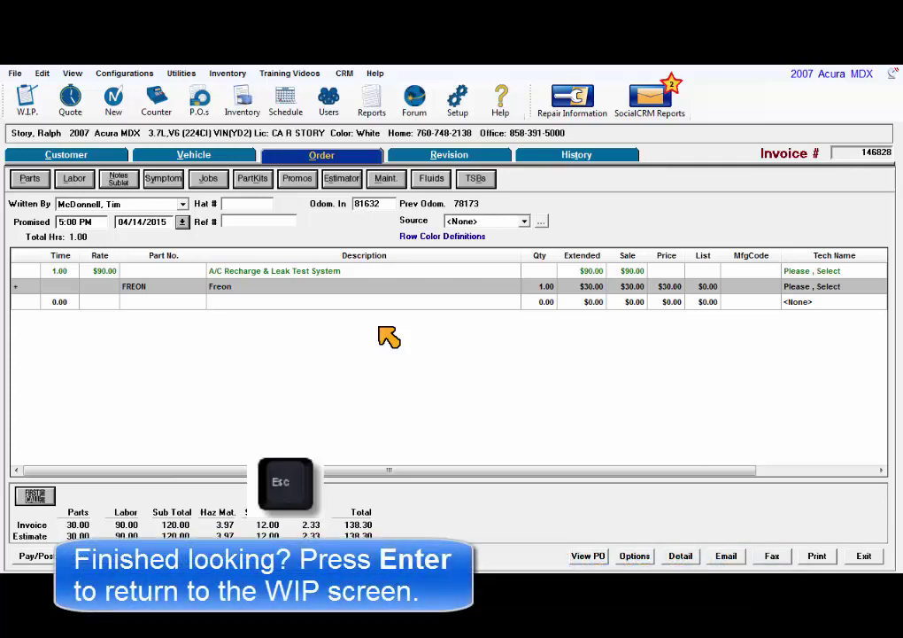
Open invoice 146828's work-in-progress detail and set its status to Appointment Only.
{"action": "key", "text": "Return"}
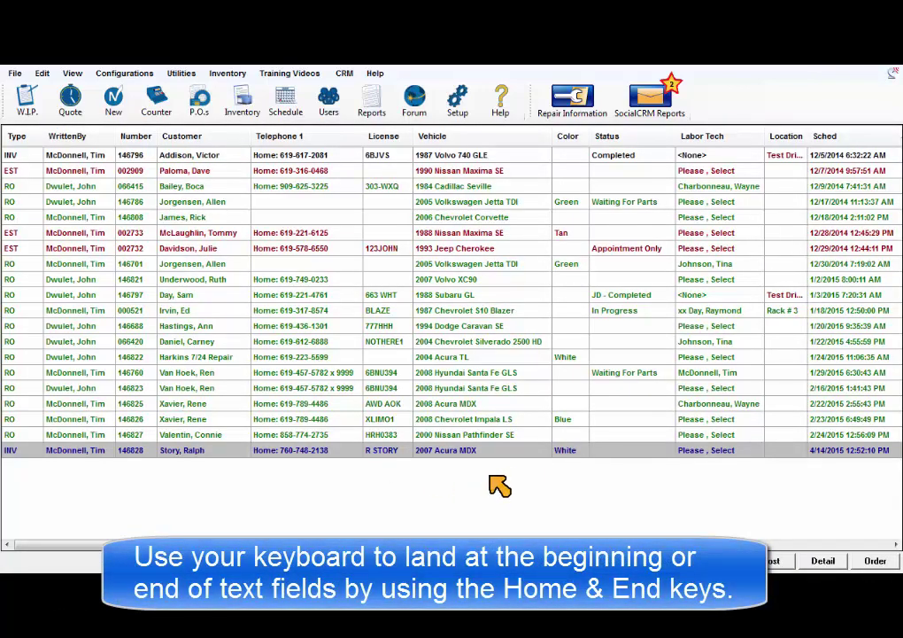
{"action": "double_click", "coordinate": [498, 451]}
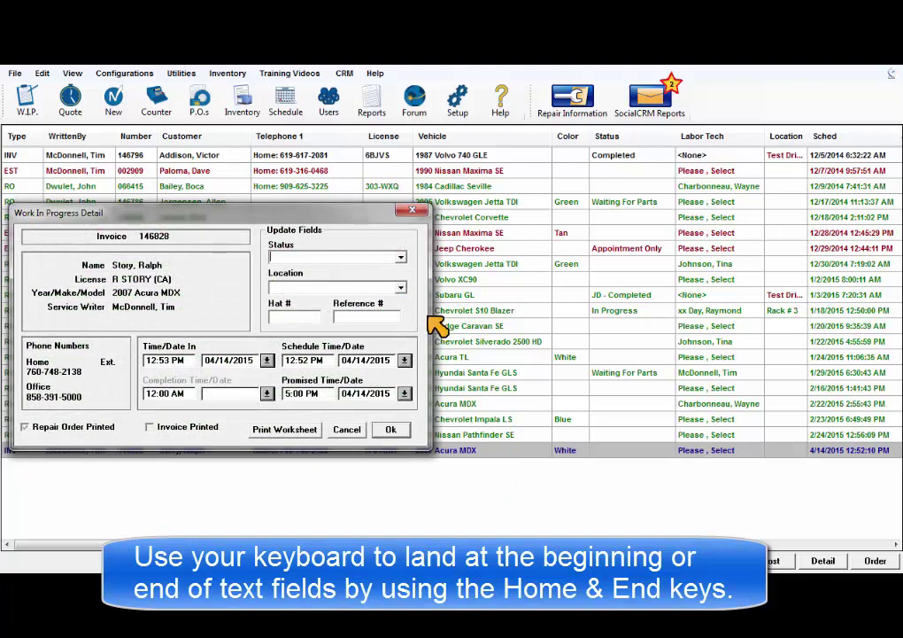
{"action": "left_click", "coordinate": [401, 257]}
{"action": "key", "text": "Home"}
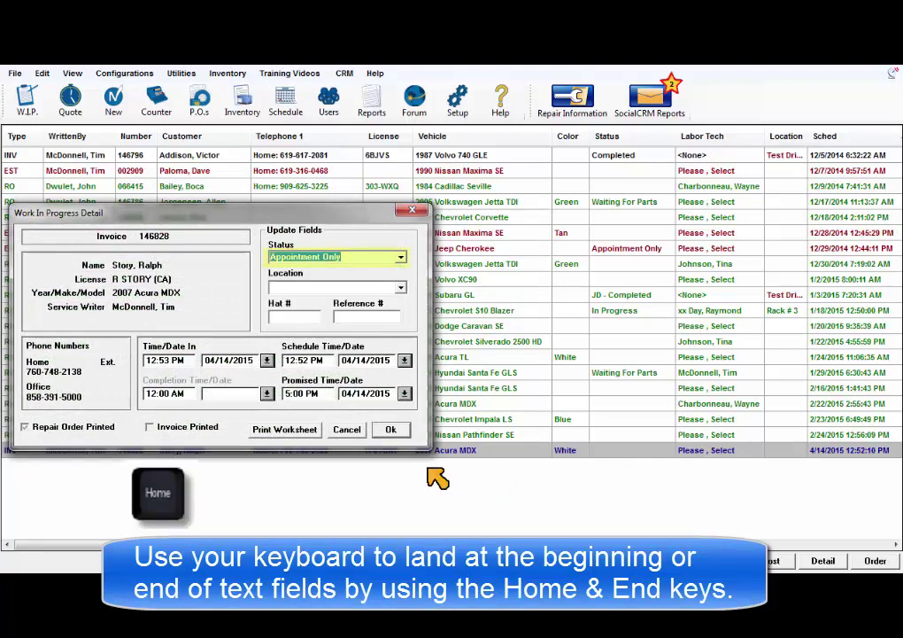
{"action": "key", "text": "End"}
{"action": "key", "text": "End"}
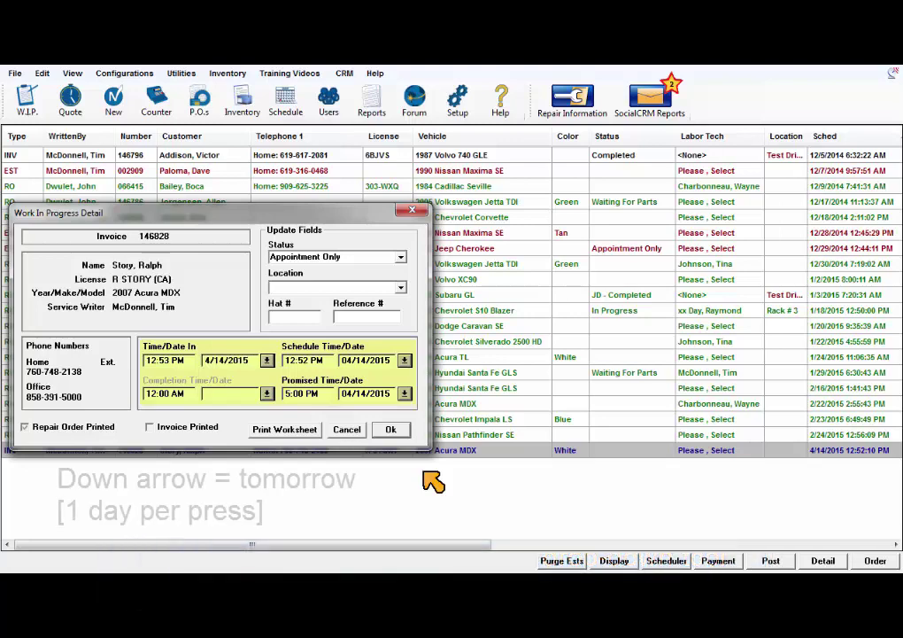
Keep time-in at 04/14/2015 and move schedule and promised dates to 04/15/2015.
{"action": "key", "text": "Down"}
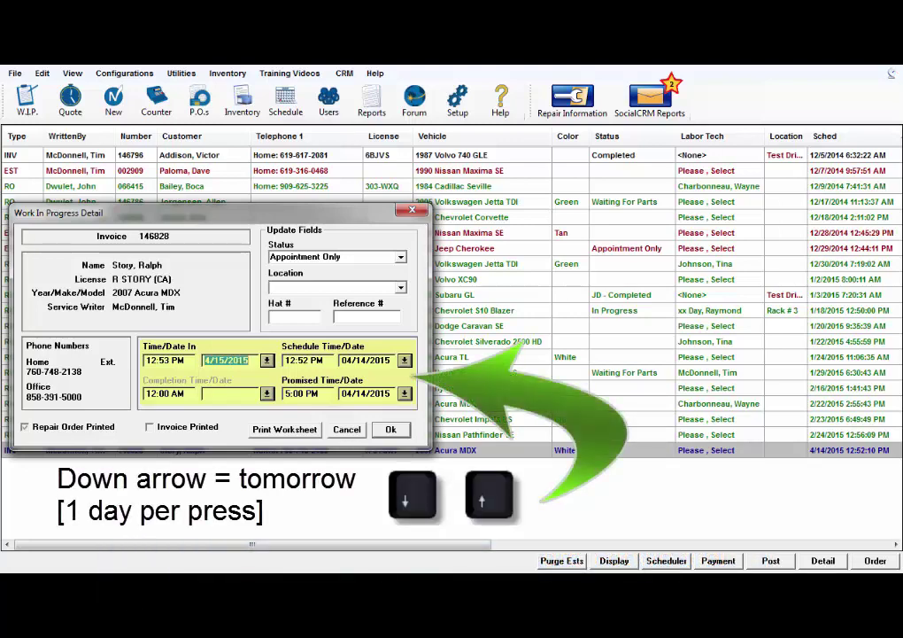
{"action": "key", "text": "Up"}
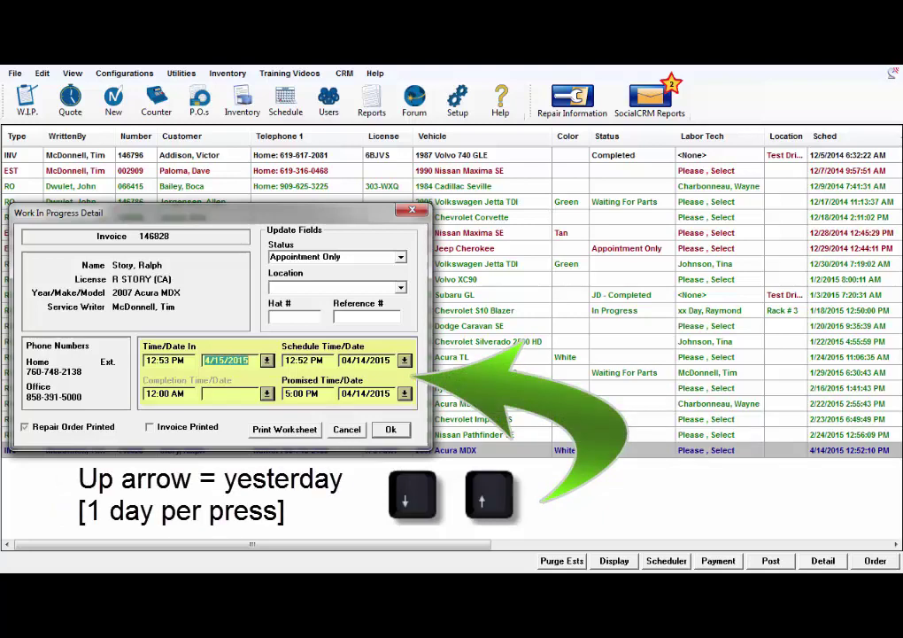
{"action": "key", "text": "Tab"}
{"action": "key", "text": "Tab"}
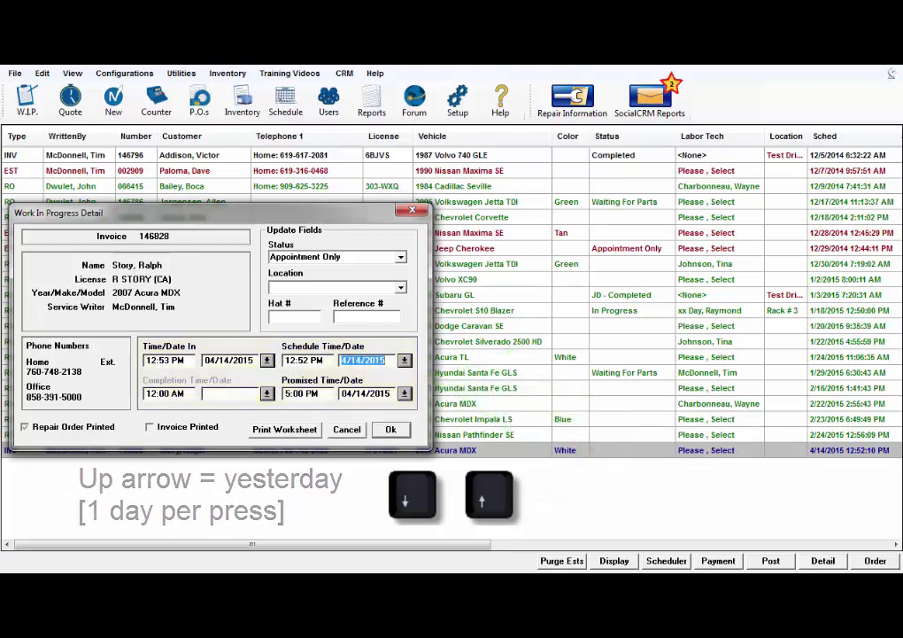
{"action": "key", "text": "Down"}
{"action": "key", "text": "Tab"}
{"action": "key", "text": "Tab"}
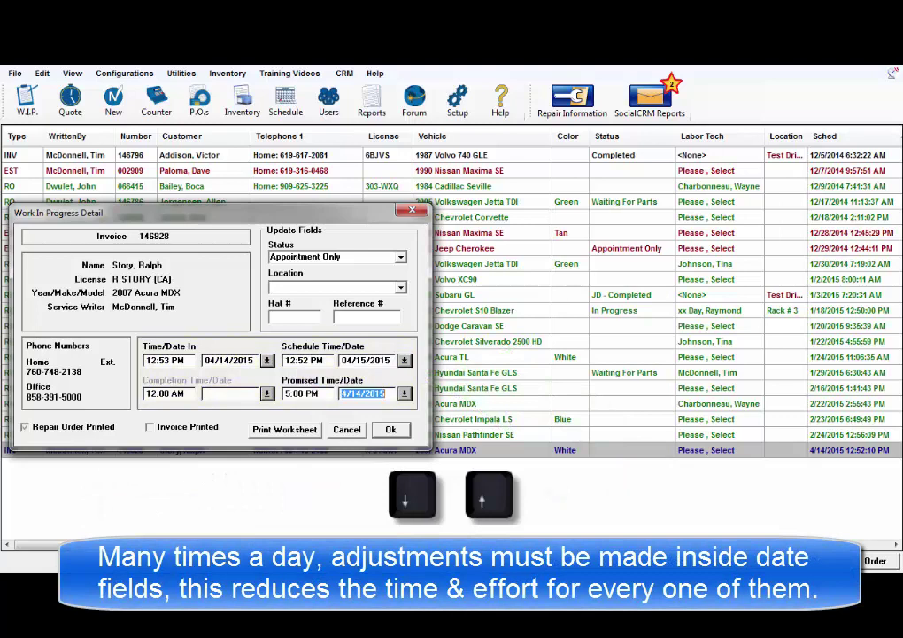
{"action": "key", "text": "Down"}
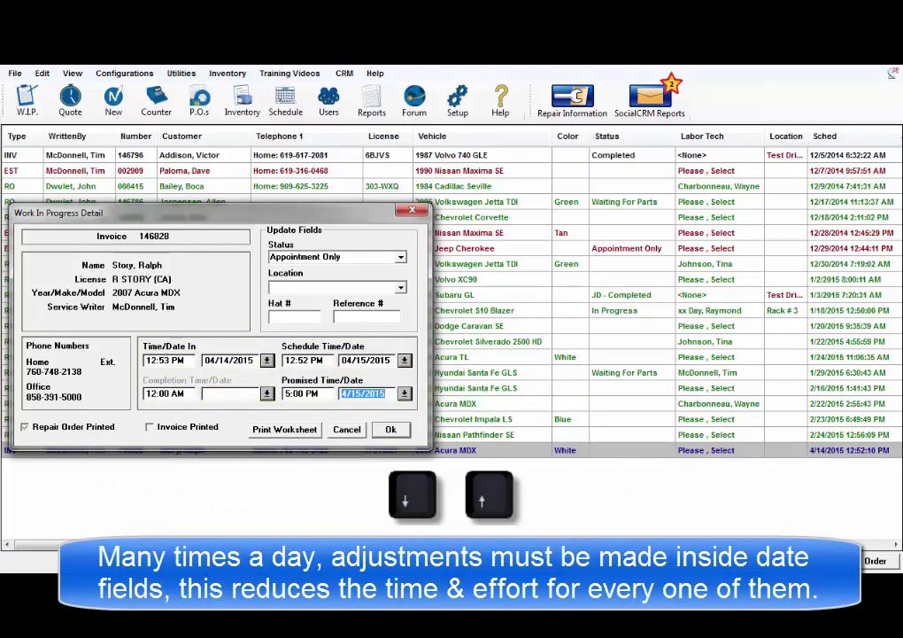